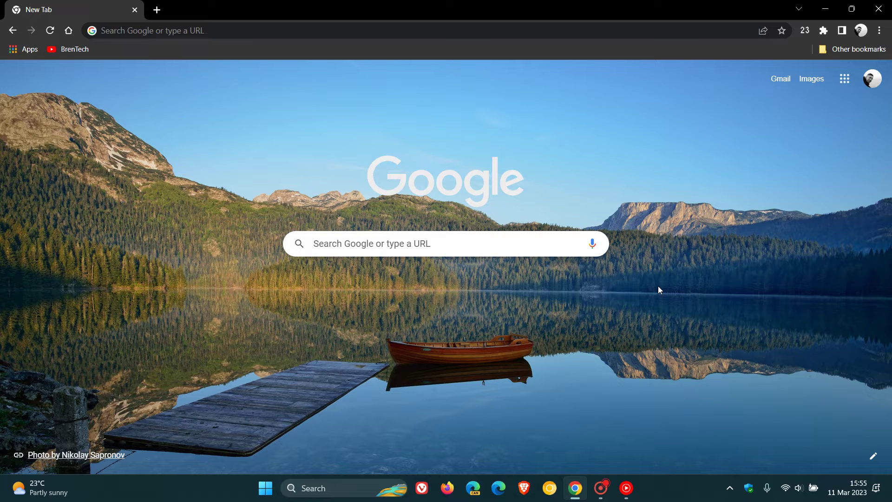
# - Open the side panel, look at its Bookmarks view, then close it
pyautogui.click(842, 30)
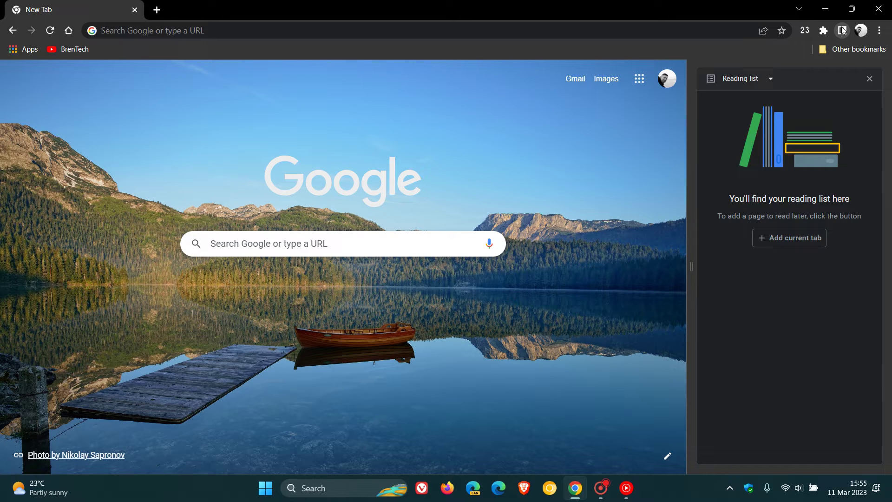
pyautogui.click(753, 81)
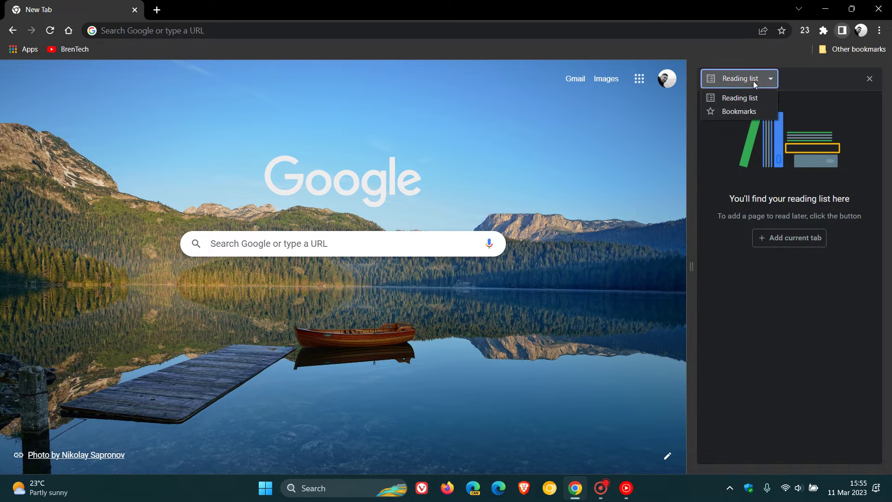
pyautogui.click(748, 114)
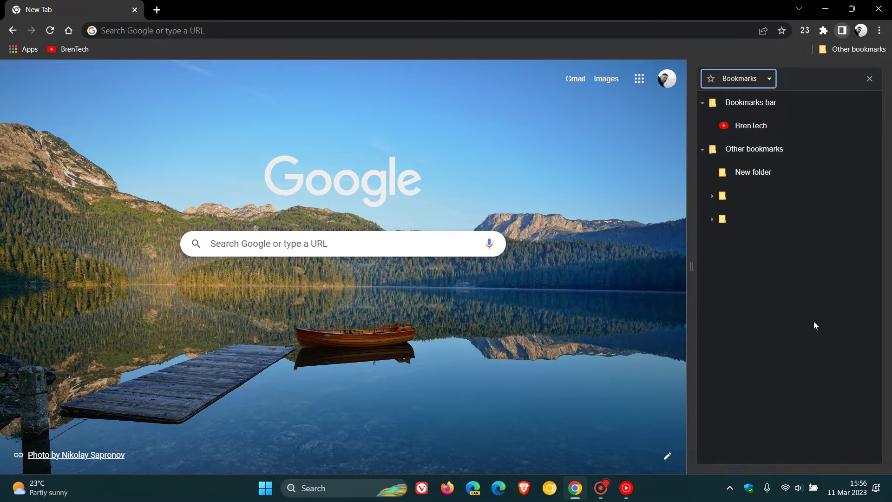
pyautogui.click(869, 79)
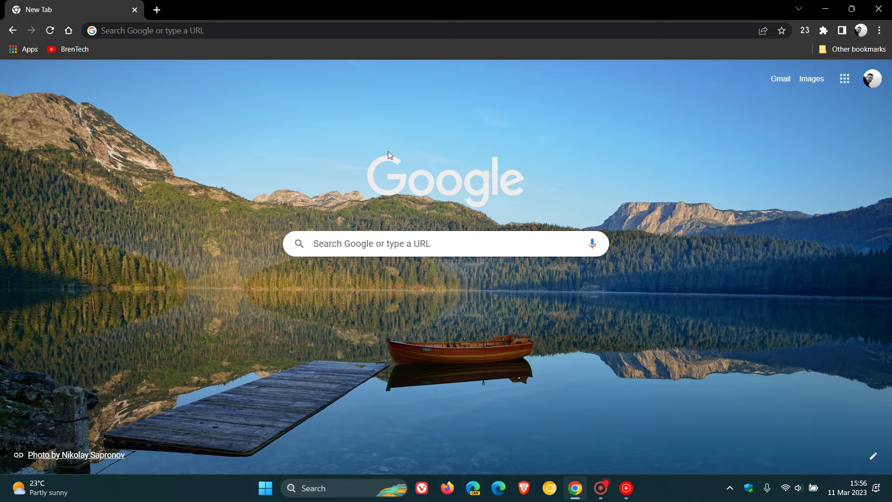
# - Go to chrome://flags and filter the experiments by 'bookmarks', noting version 111.0.5563.65
pyautogui.click(214, 29)
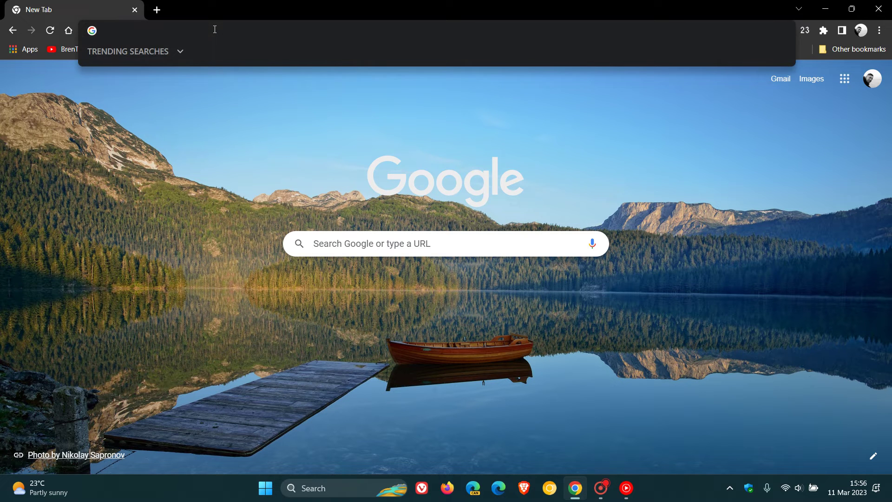
pyautogui.write('cf')
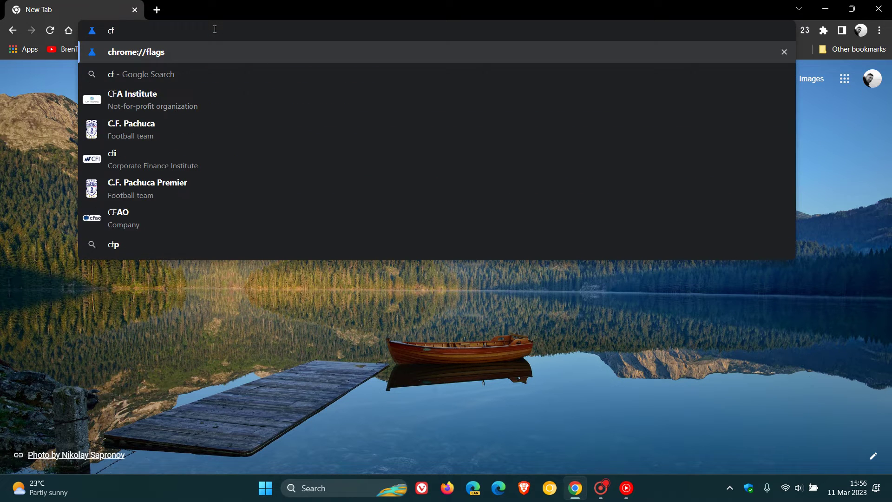
pyautogui.press('Return')
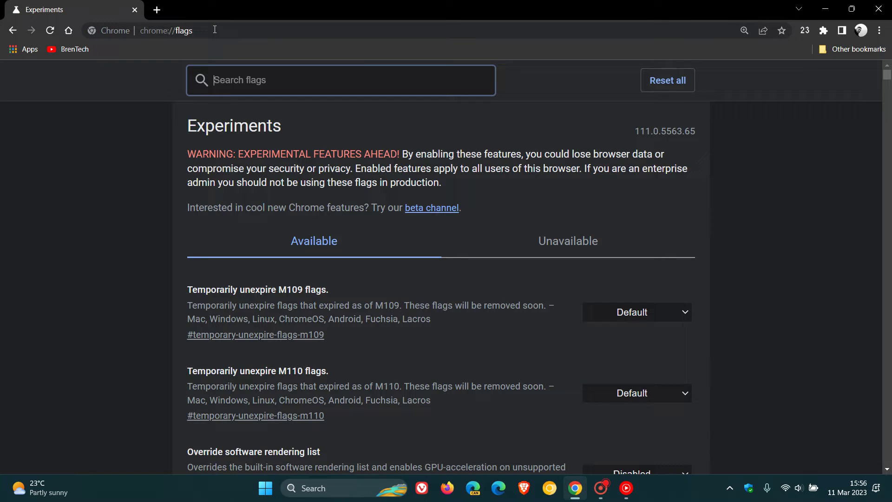
pyautogui.write('bookm')
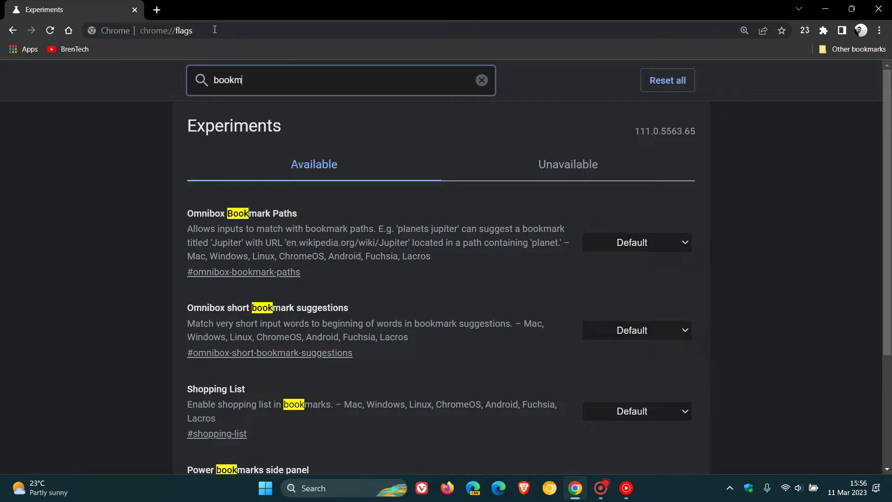
pyautogui.write('arks')
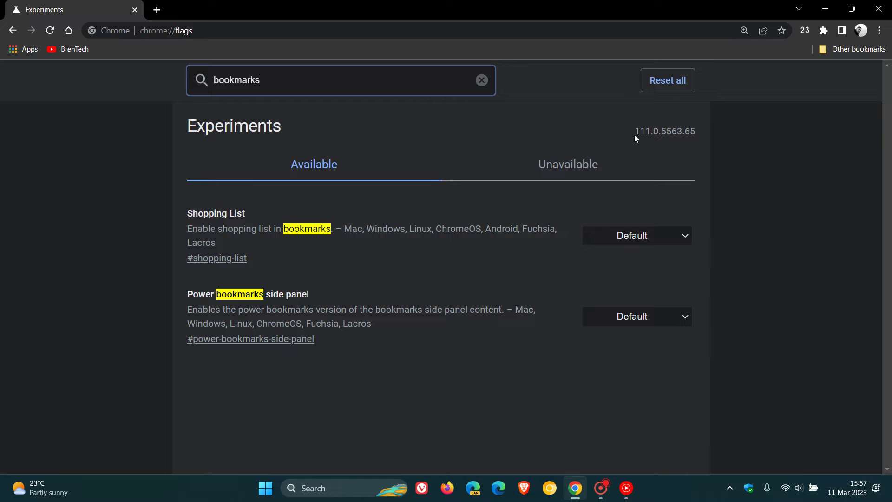
pyautogui.moveTo(634, 135); pyautogui.dragTo(700, 129)
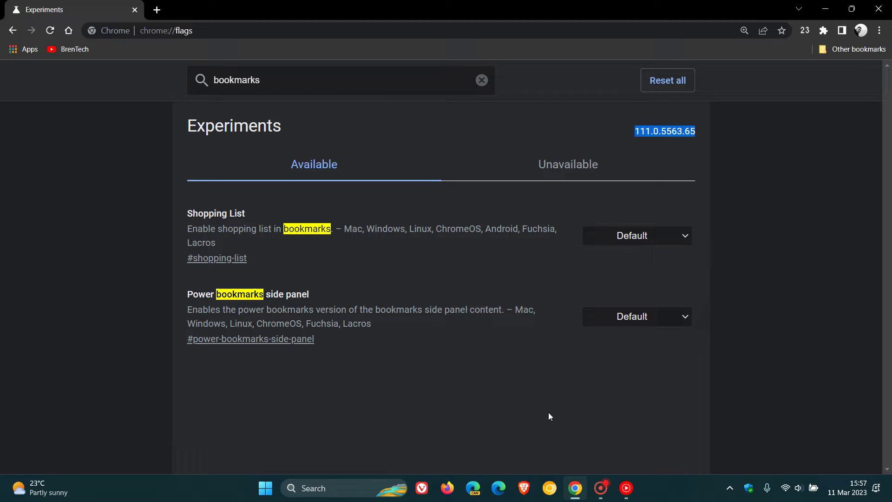
pyautogui.click(509, 383)
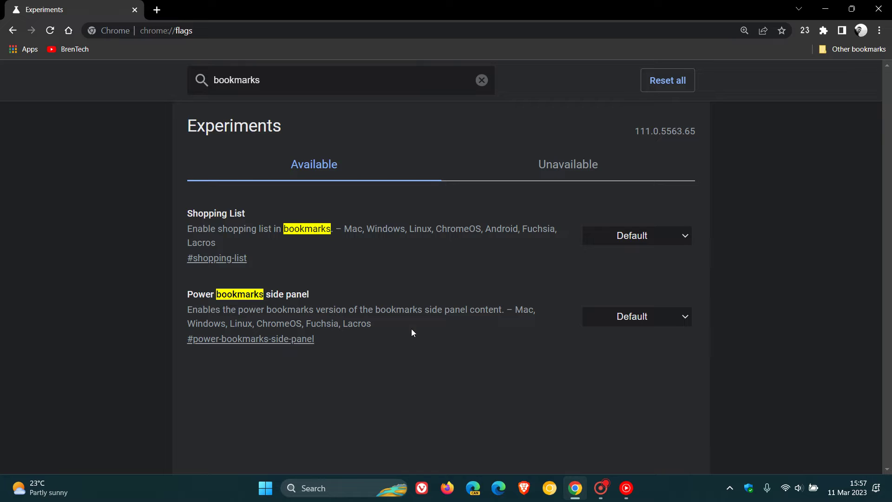
# - Set Power bookmarks side panel to Enabled and relaunch Chrome
pyautogui.click(656, 320)
pyautogui.click(647, 343)
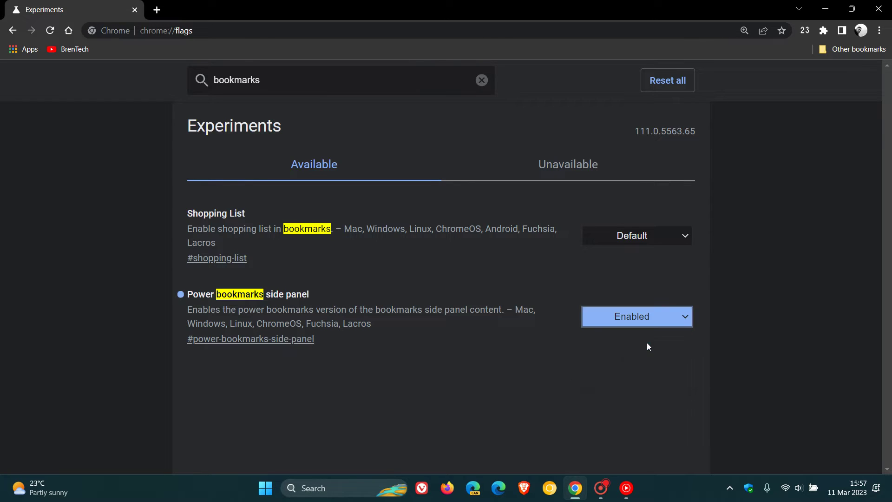
pyautogui.click(809, 439)
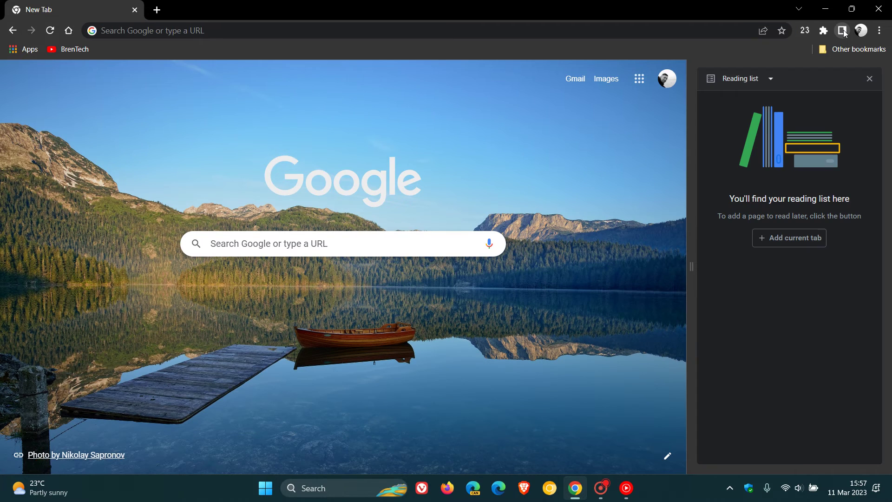
# - Switch the side panel to the new Bookmarks view and drag its edge wider
pyautogui.click(749, 79)
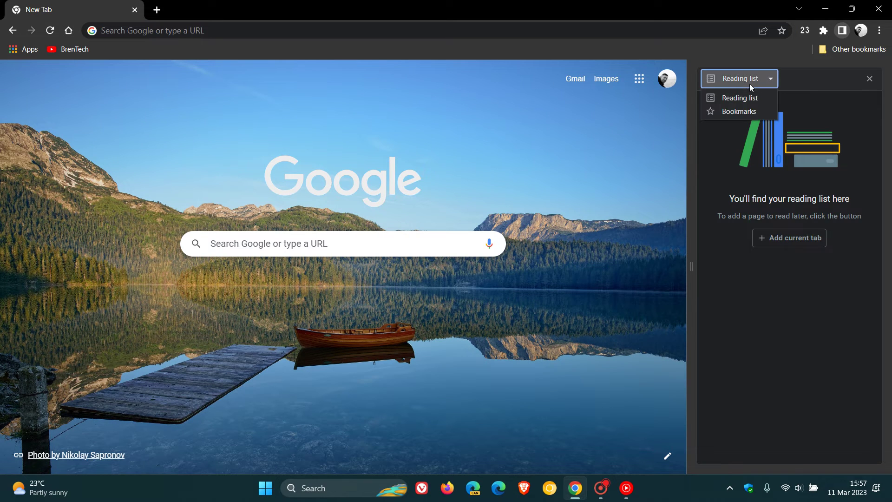
pyautogui.click(740, 112)
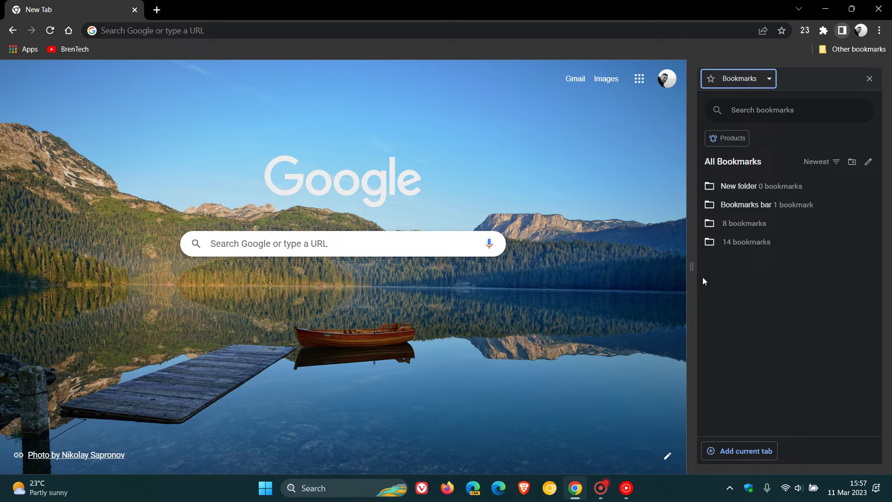
pyautogui.moveTo(696, 268); pyautogui.dragTo(560, 291)
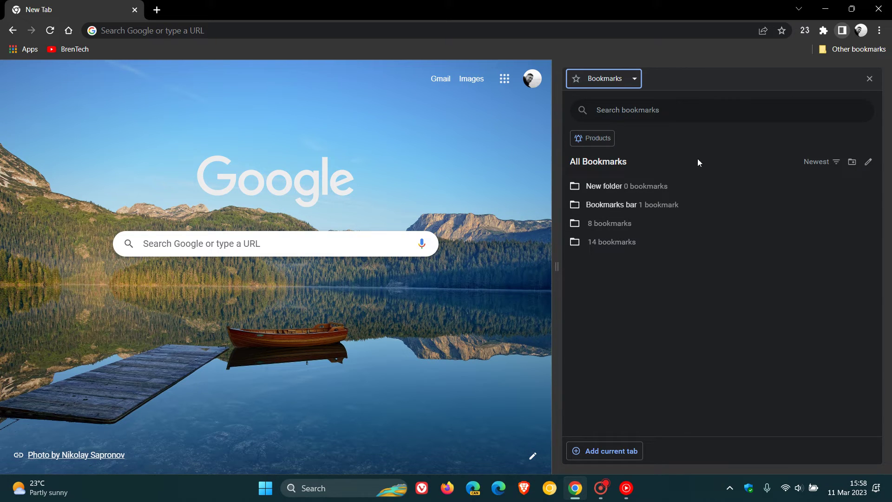
pyautogui.click(598, 138)
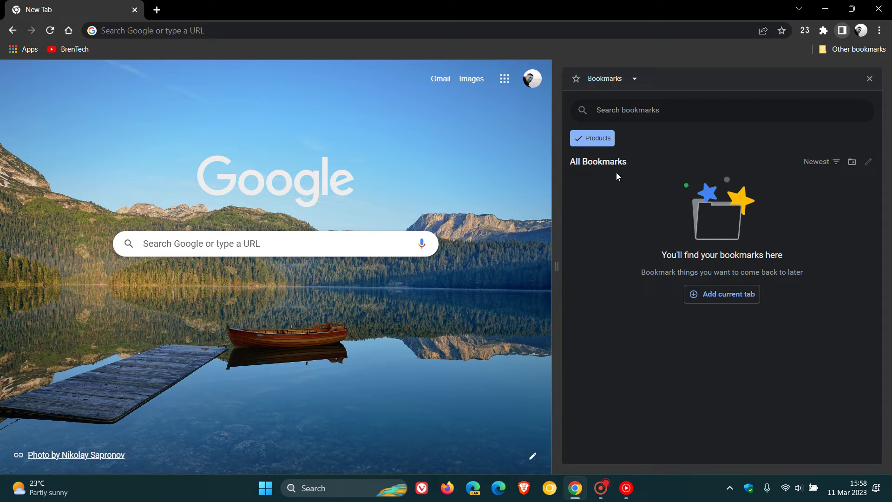
pyautogui.click(588, 143)
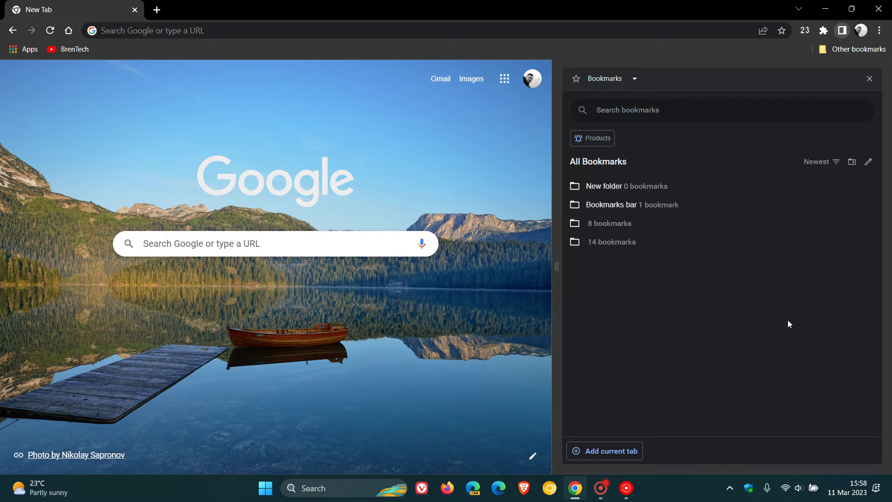
# - Sort bookmarks Z to A, return to Newest, then show them in Visual view
pyautogui.click(818, 167)
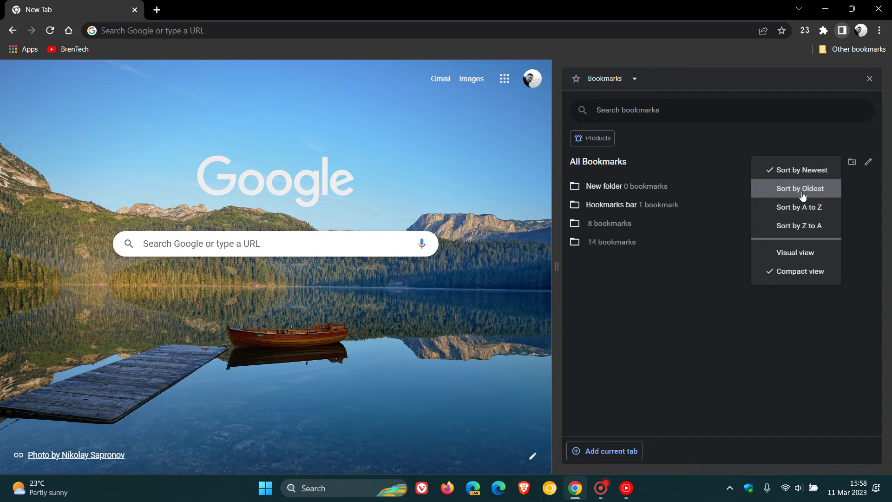
pyautogui.click(816, 225)
pyautogui.click(821, 170)
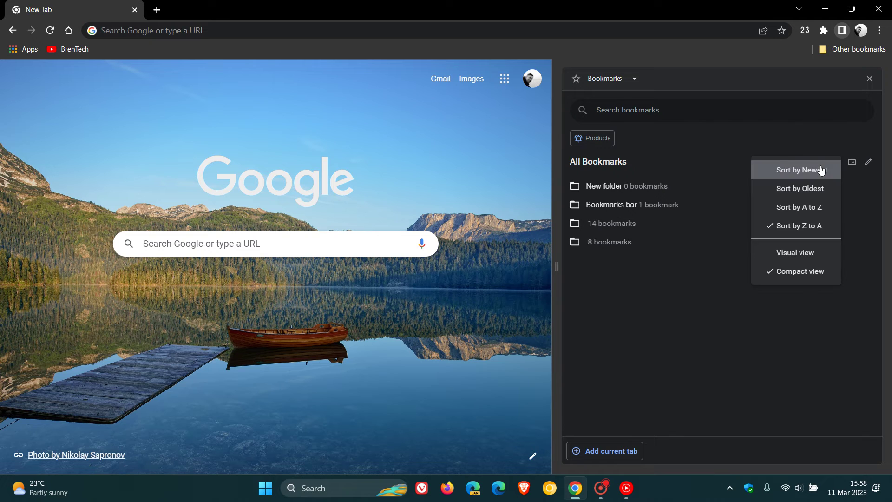
pyautogui.click(821, 170)
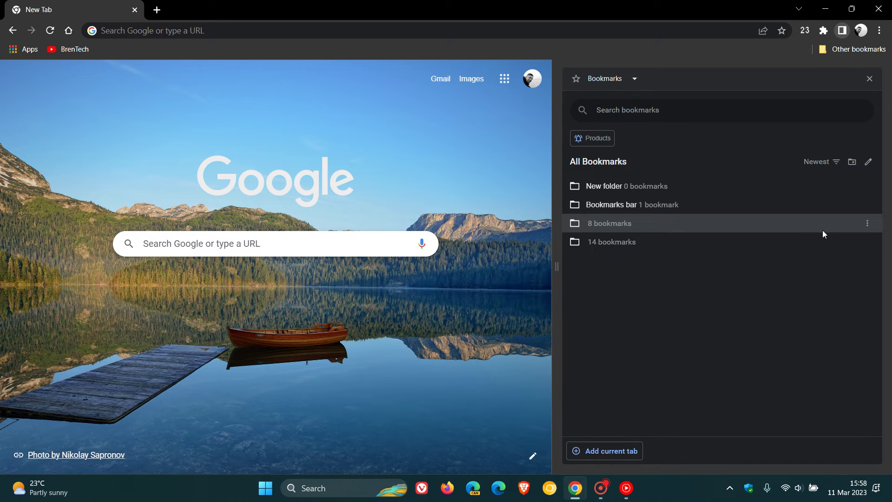
pyautogui.click(837, 166)
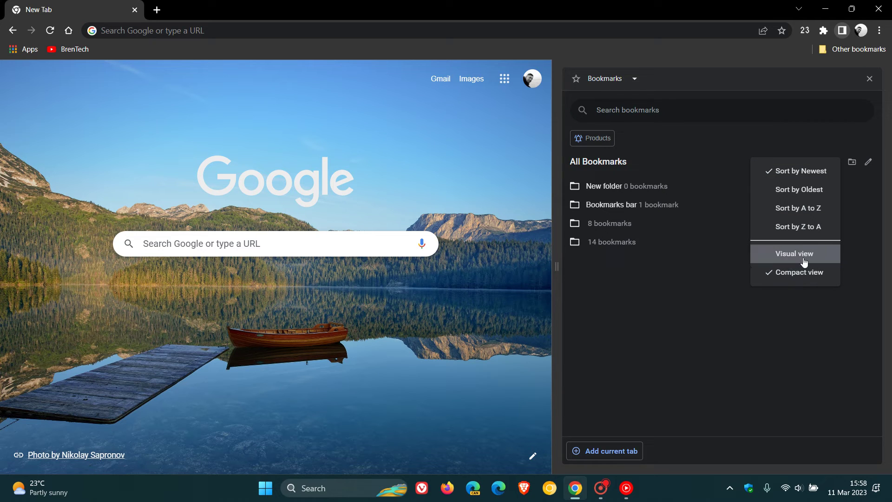
pyautogui.click(804, 255)
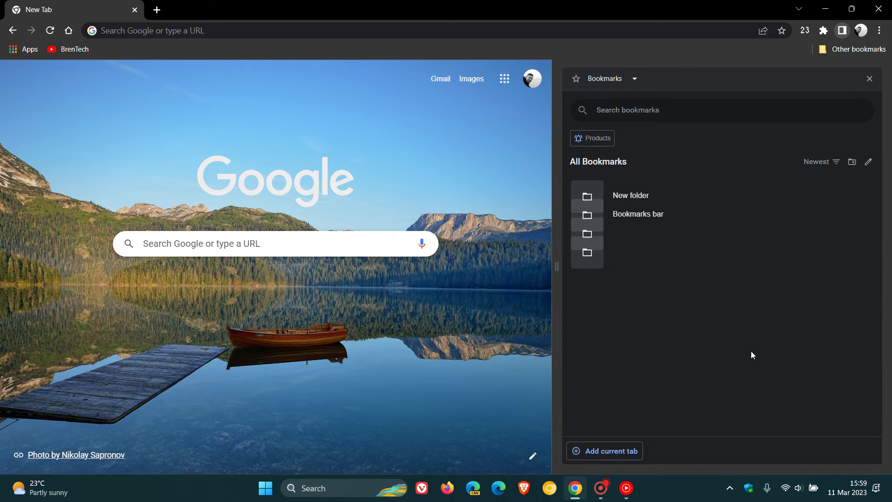
# - Switch the bookmarks to Compact view and add a folder named 'New folder'
pyautogui.click(834, 165)
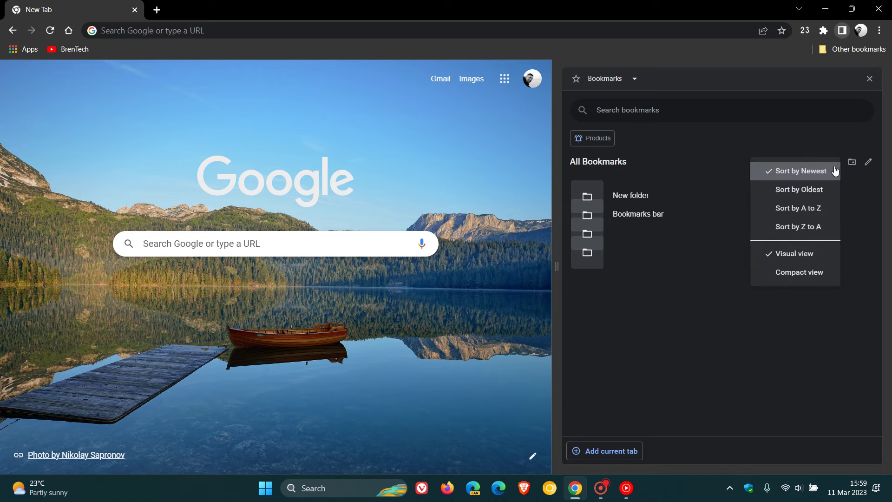
pyautogui.click(797, 272)
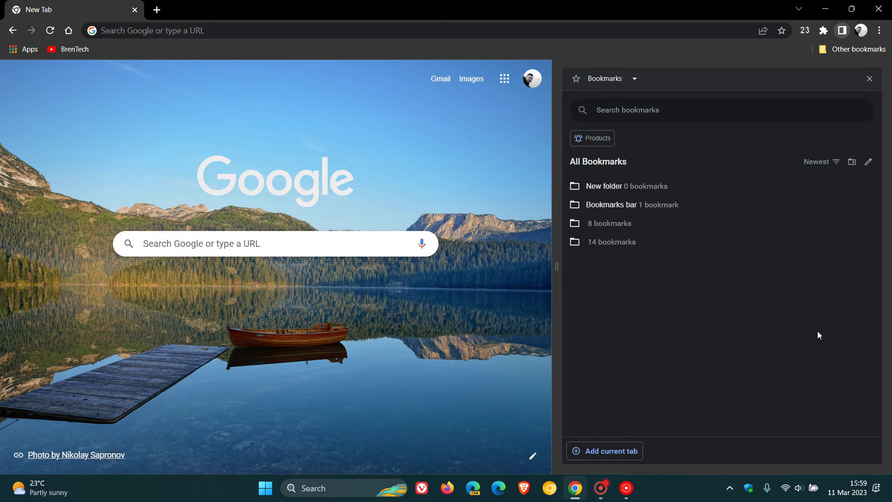
pyautogui.click(852, 163)
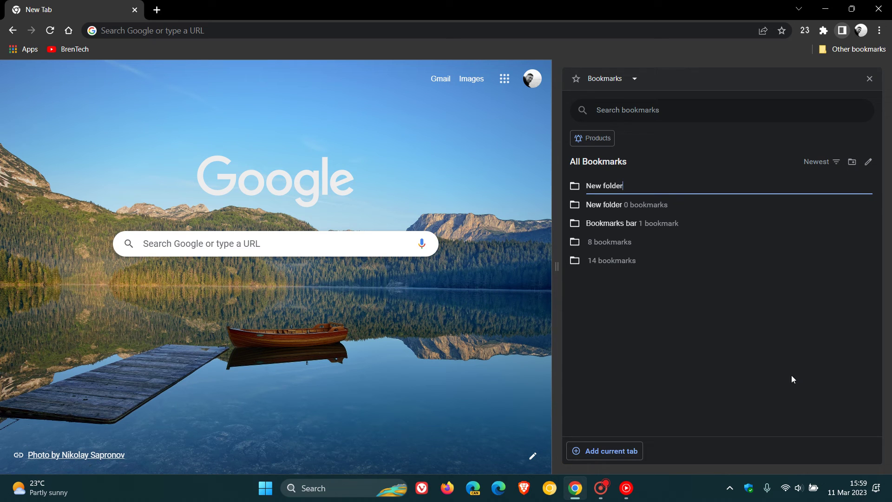
pyautogui.click(669, 411)
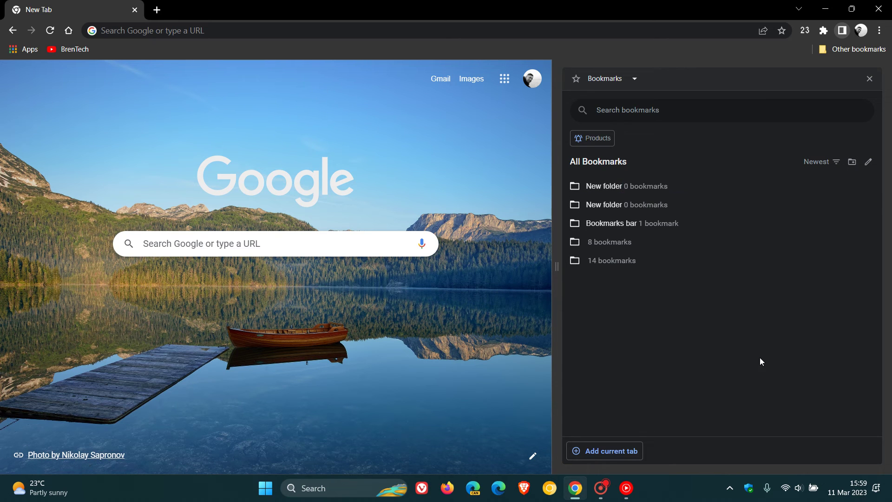
# - Try bulk-edit mode by selecting and deselecting the first New folder, then exit
pyautogui.click(868, 163)
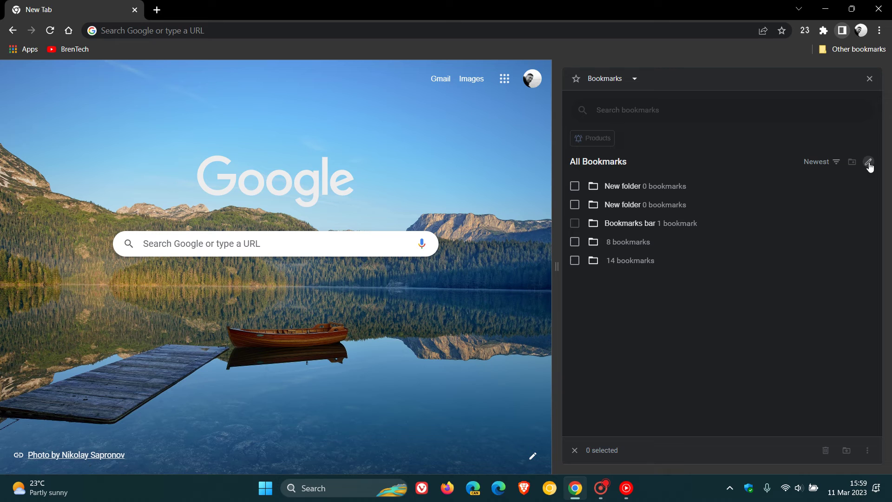
pyautogui.click(575, 188)
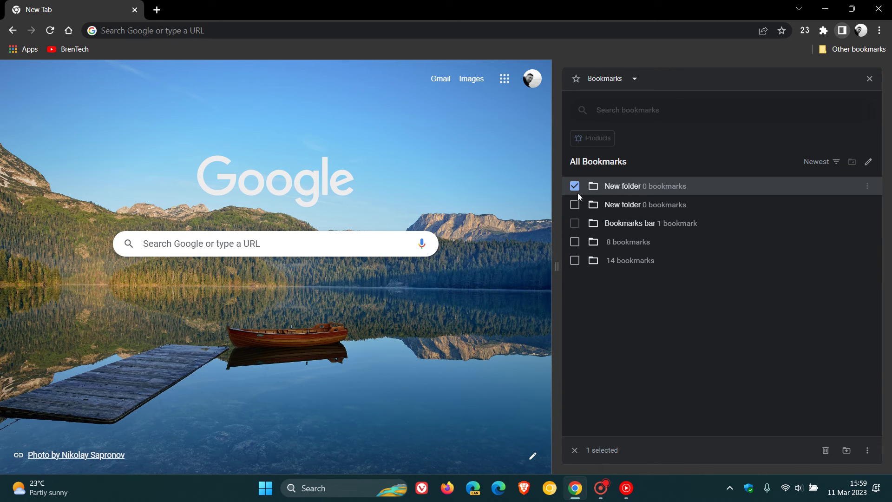
pyautogui.click(576, 189)
pyautogui.click(575, 450)
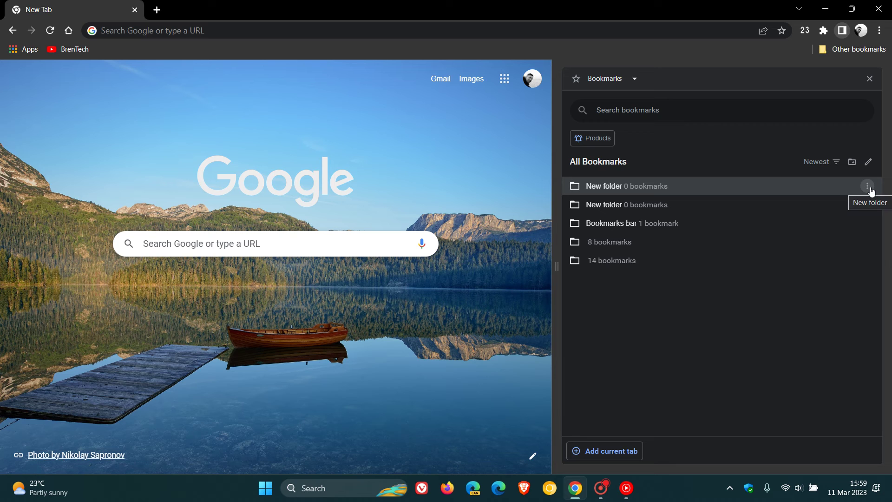
pyautogui.click(869, 188)
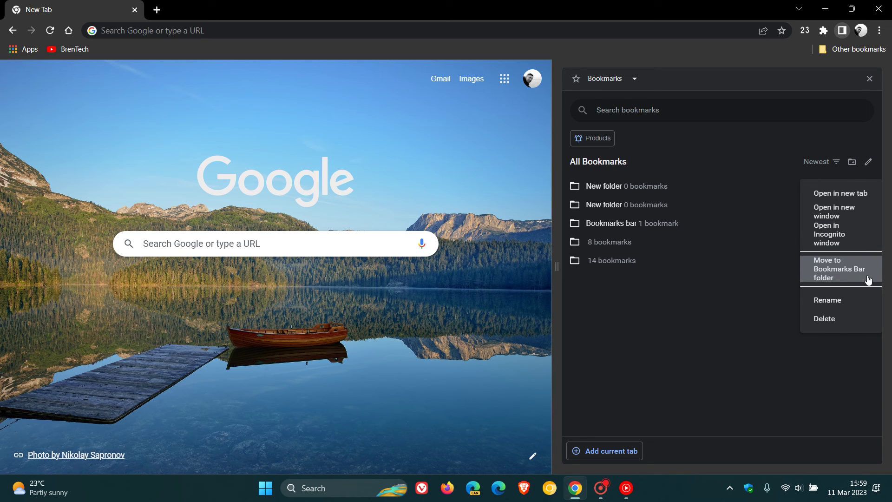
pyautogui.click(704, 362)
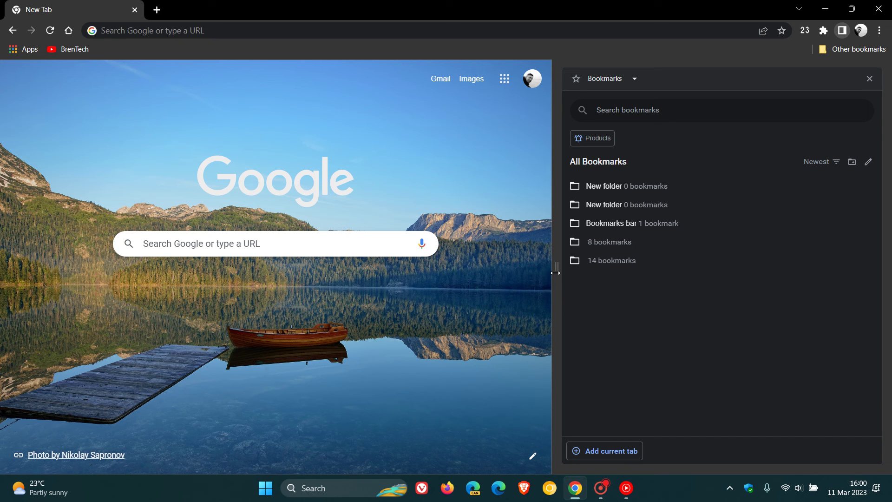
# - Narrow the Bookmarks side panel, then close it
pyautogui.moveTo(556, 273); pyautogui.dragTo(725, 292)
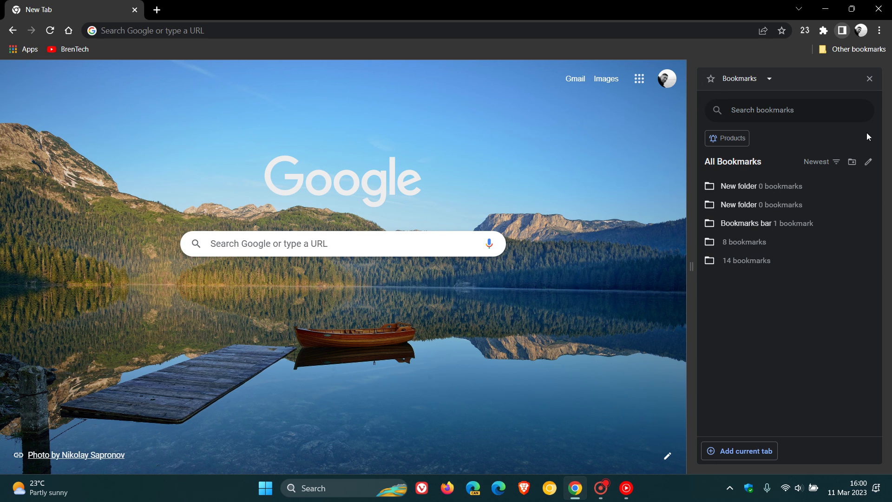
pyautogui.click(869, 79)
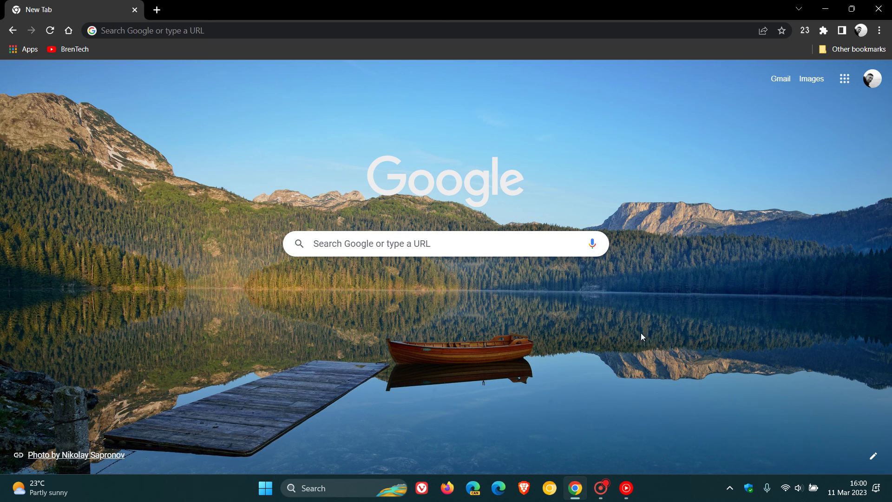